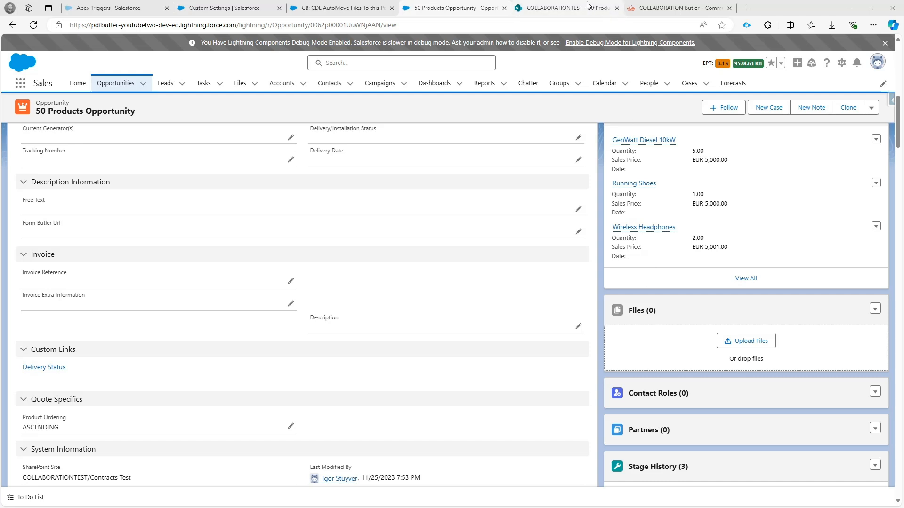
- Examine the MoveContentToSharePoint trigger's object type and status in the Apex Triggers list
click(96, 11)
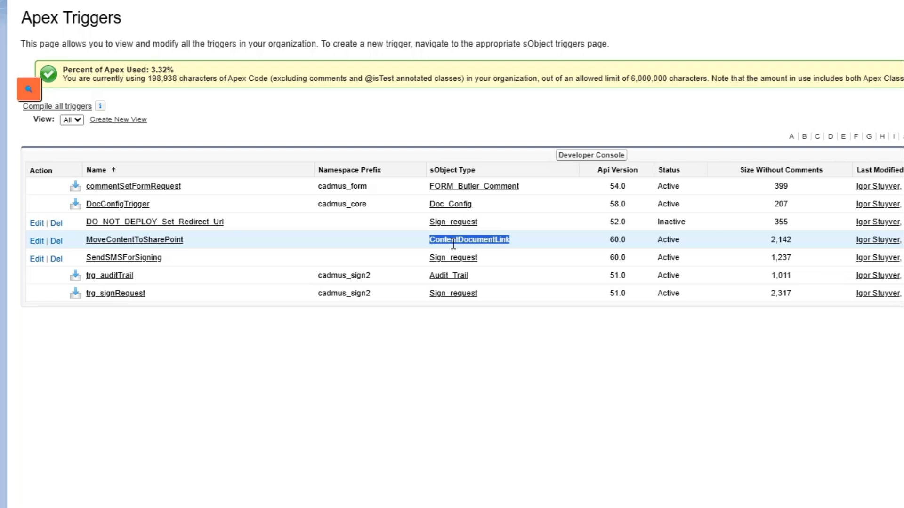
double_click(670, 238)
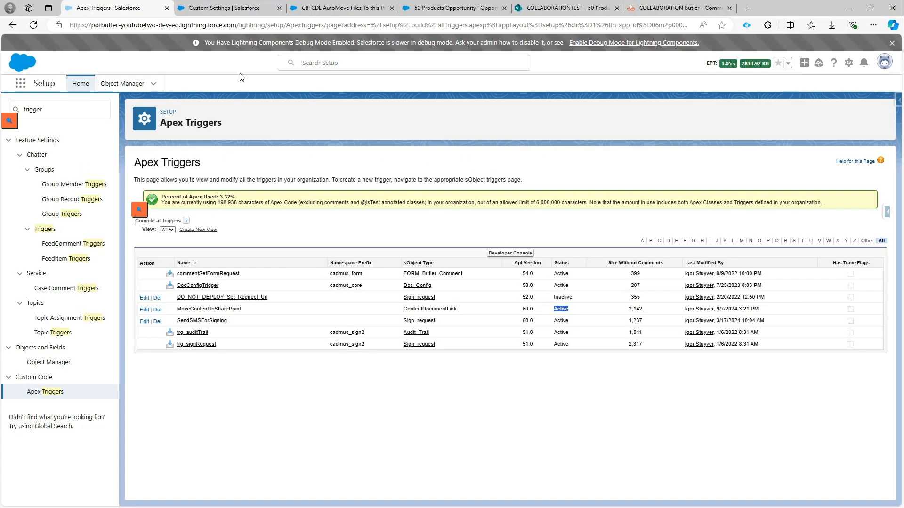
- Toggle SP Enable Auto Move off and back on in the CB Triggers Settings, and inspect the auto-move flow API name
click(221, 8)
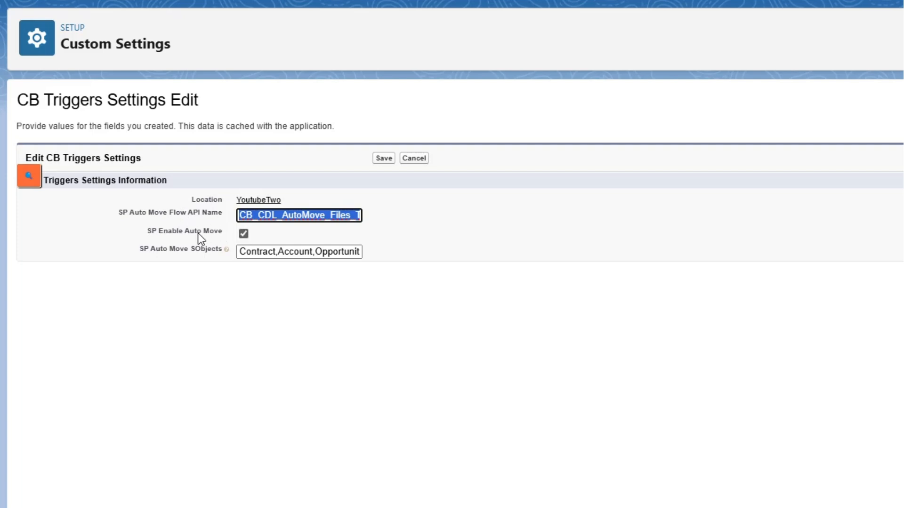
click(246, 234)
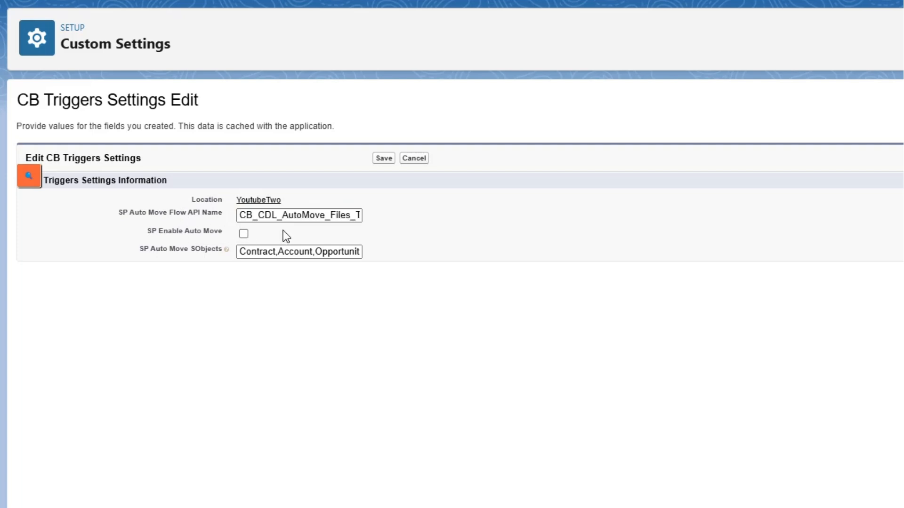
click(245, 234)
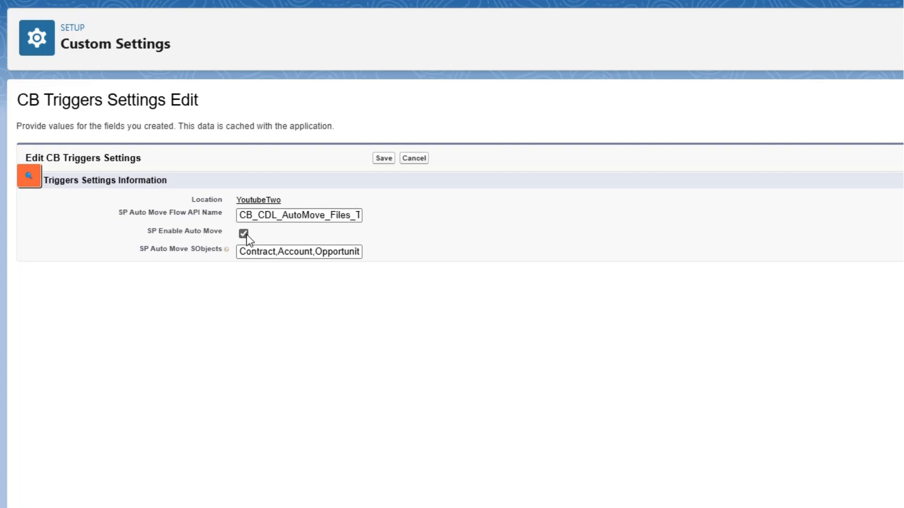
double_click(272, 215)
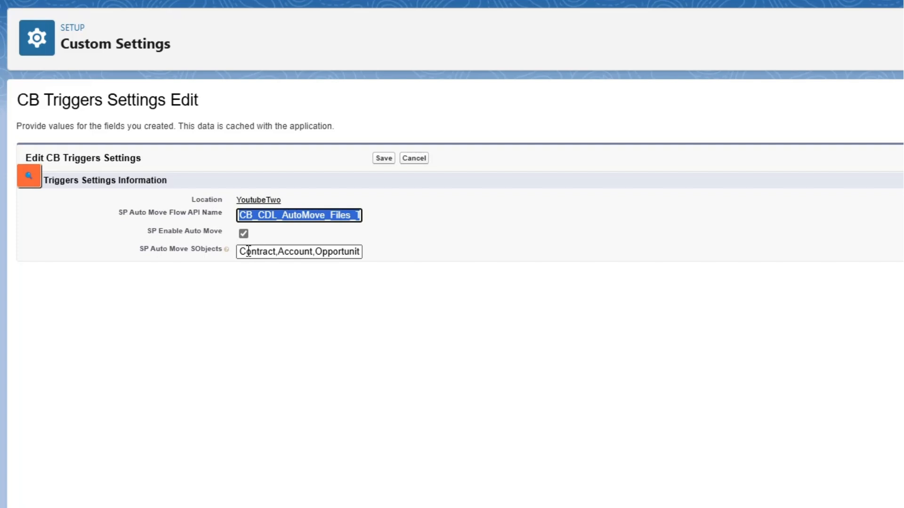
- Examine the objects listed in SP Auto Move SObjects and the flow named in SP Auto Move Flow API Name
drag(239, 251, 276, 251)
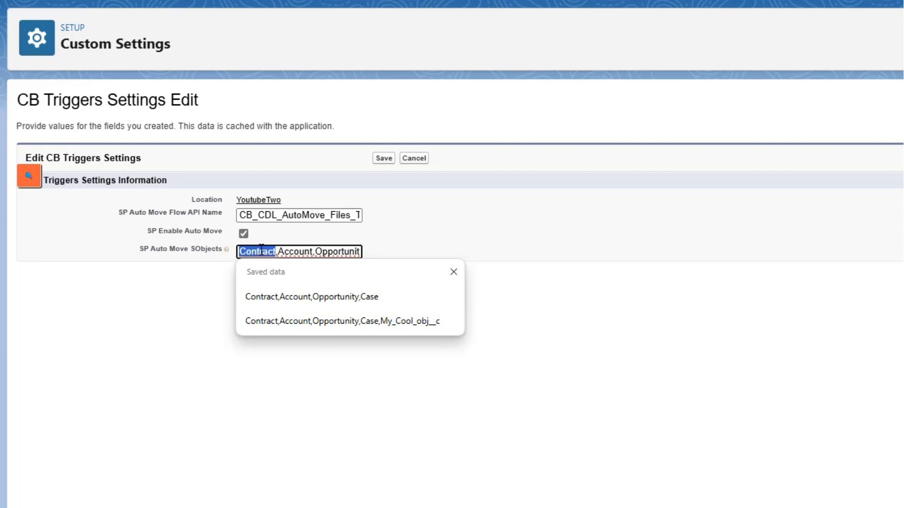
double_click(291, 251)
drag(317, 251, 362, 251)
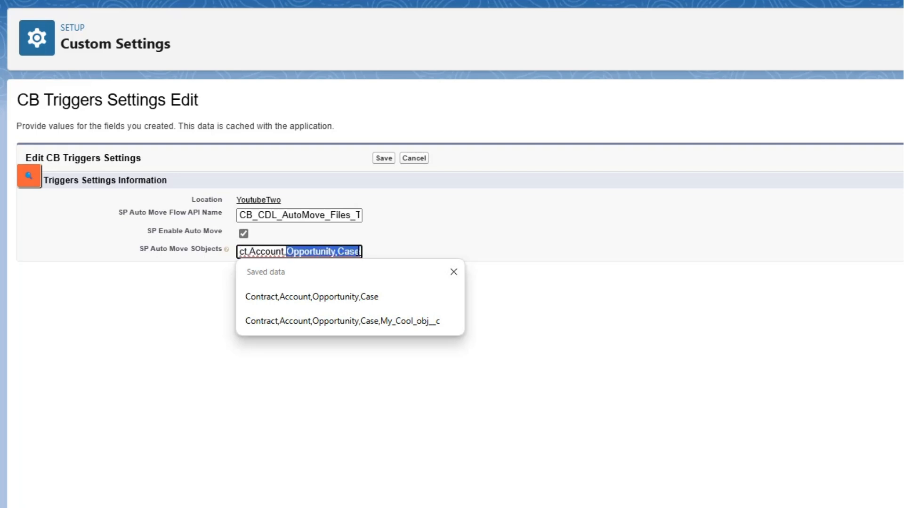
click(343, 251)
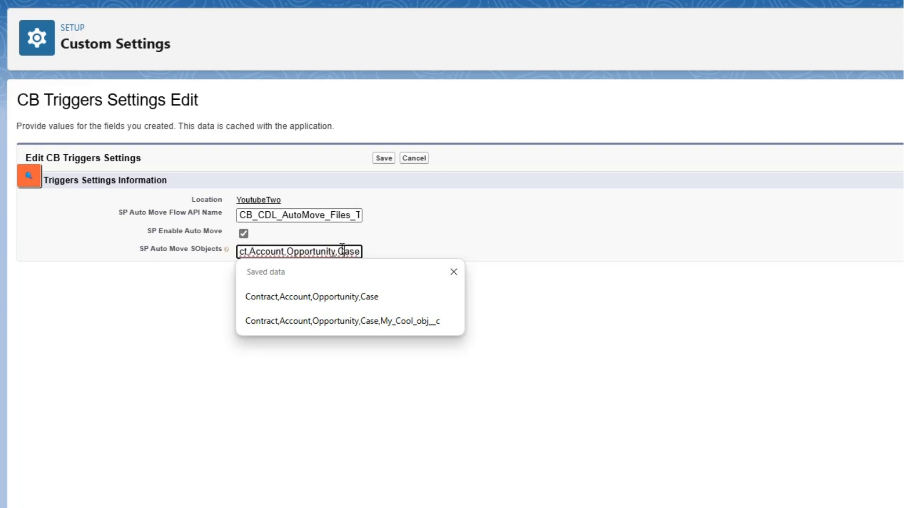
key(Left)
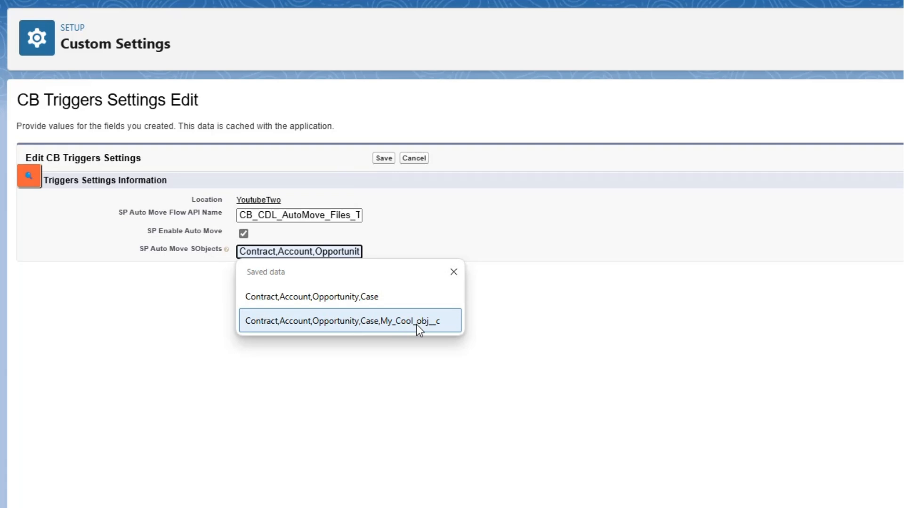
click(410, 292)
double_click(310, 215)
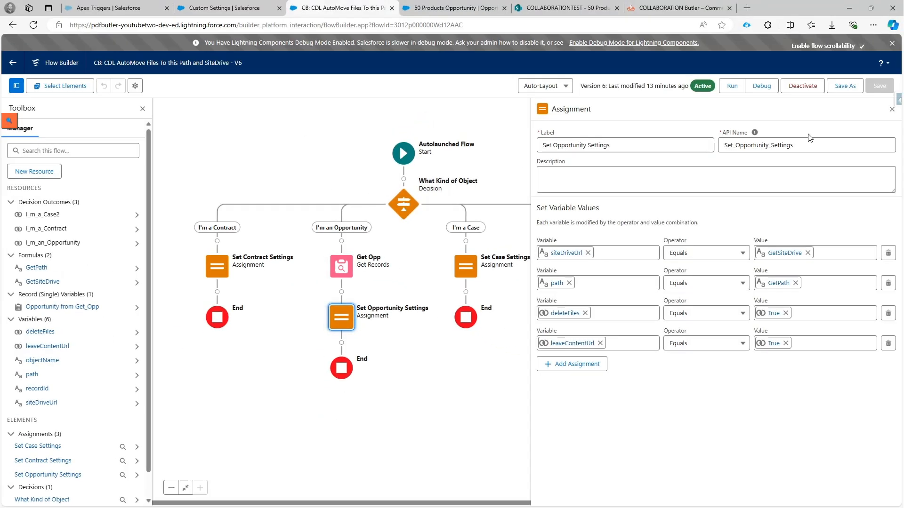
- Open the flow's What Kind of Object decision and inspect the conditions of its Contract and Opportunity outcomes
click(891, 109)
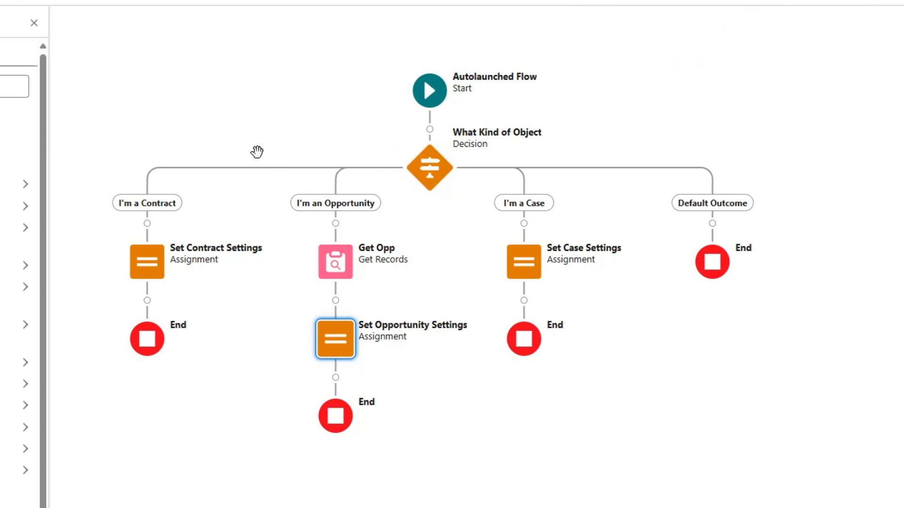
click(429, 167)
double_click(426, 168)
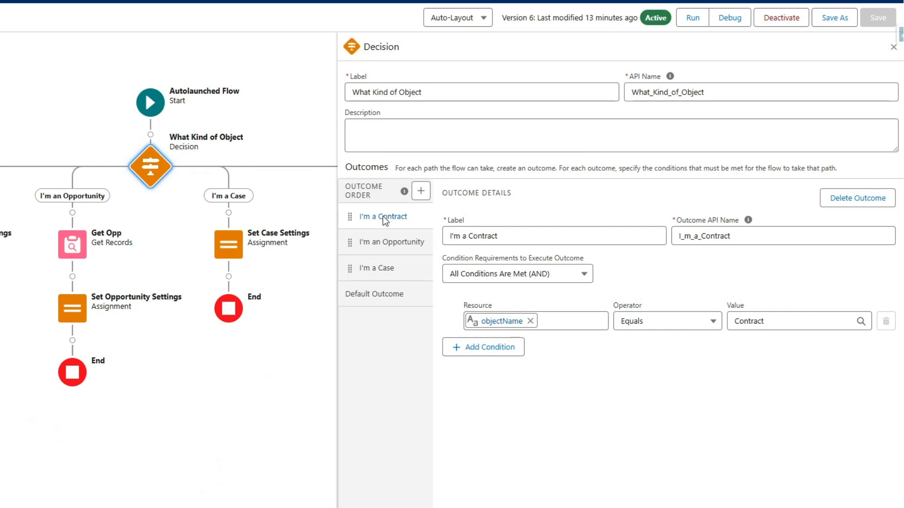
click(376, 241)
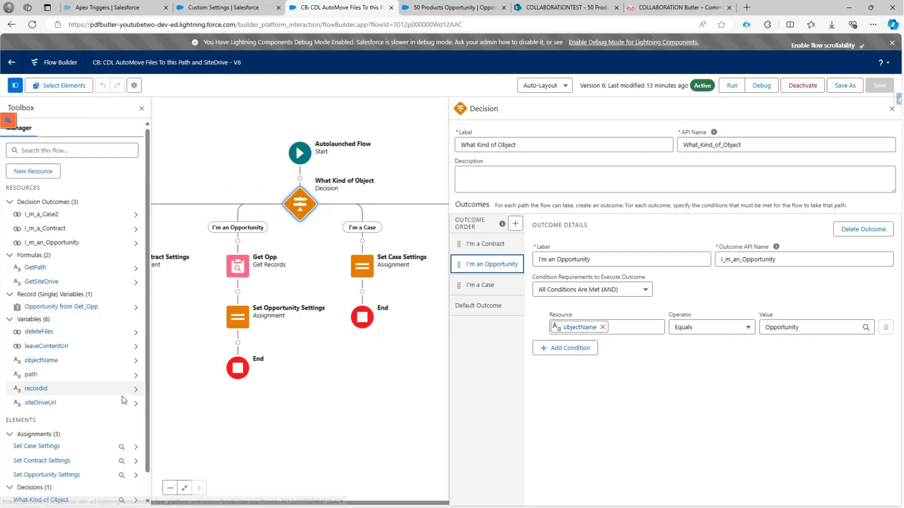
- Inspect the definitions of the objectName and recordId variables, closing each without changes
click(36, 361)
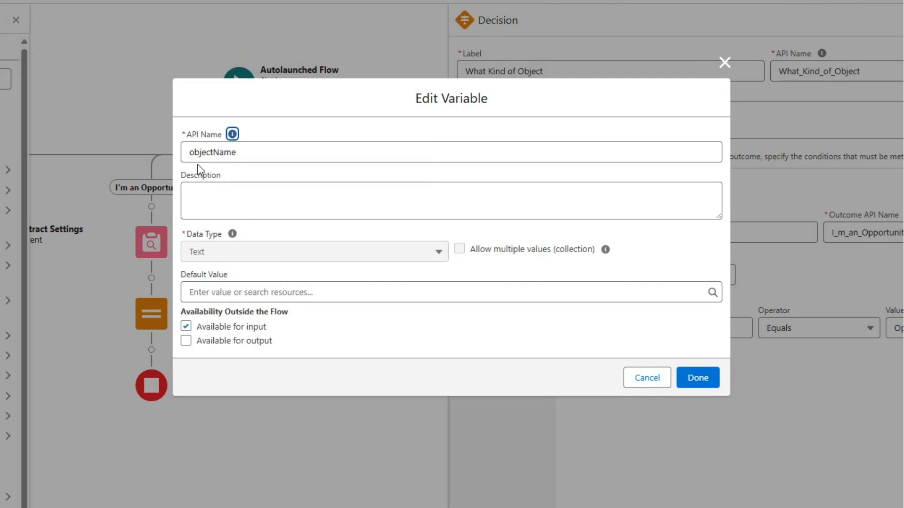
drag(196, 154, 243, 151)
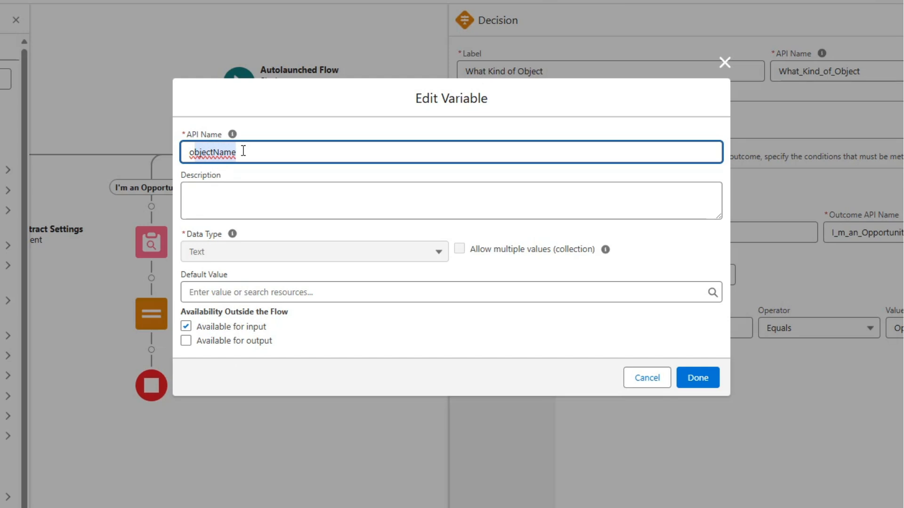
click(646, 377)
click(37, 388)
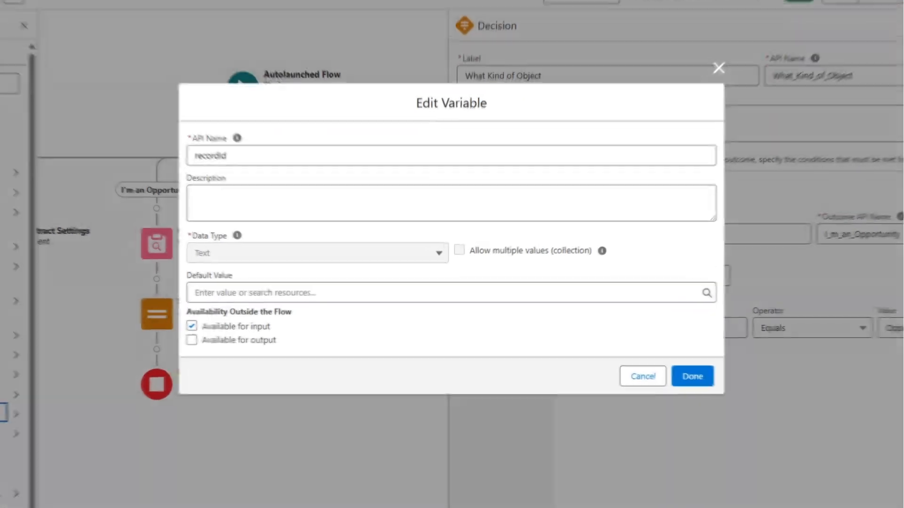
click(201, 151)
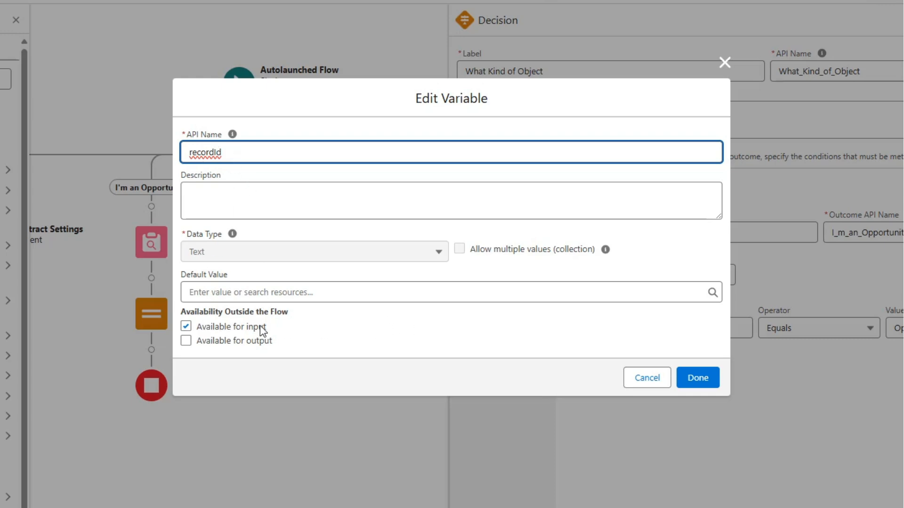
click(646, 378)
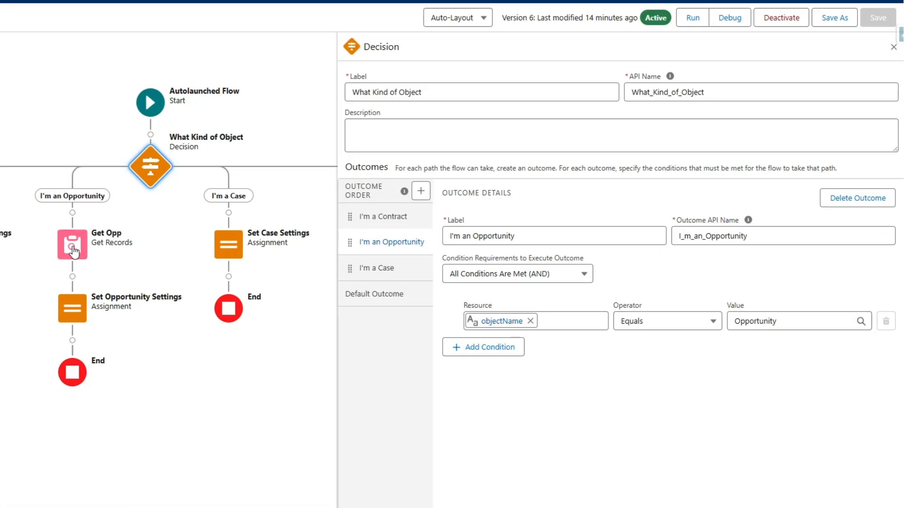
- Inspect the Get Opp record filter and the variable assignments in Set Opportunity Settings
click(73, 249)
click(75, 438)
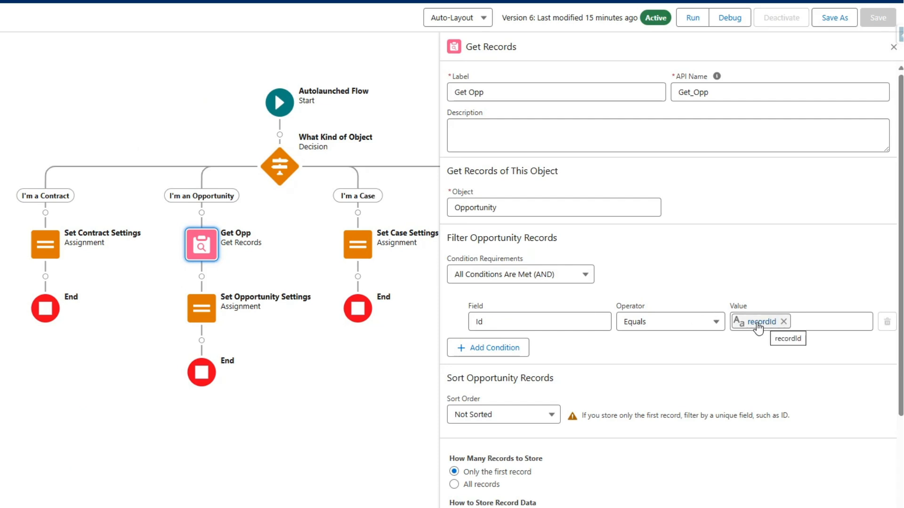
click(202, 318)
click(200, 318)
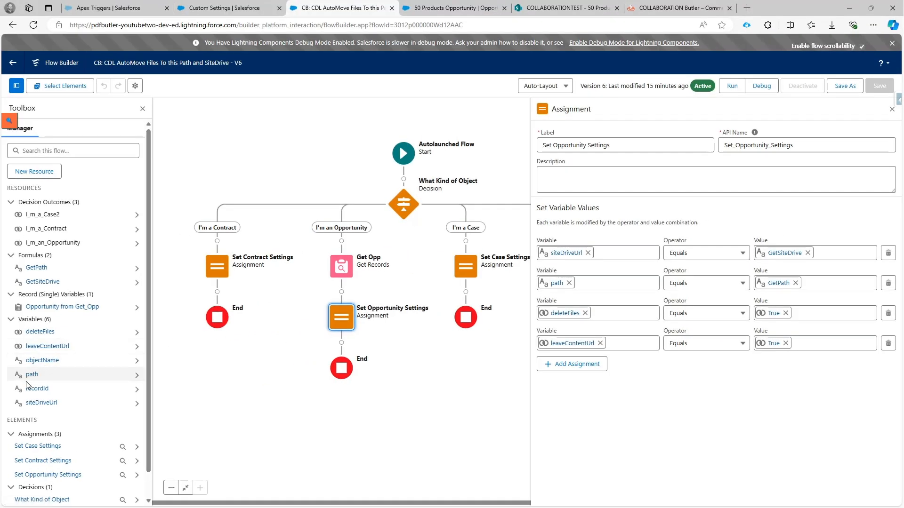
- Inspect the definitions of the siteDriveUrl and path variables, closing each without changes
click(41, 402)
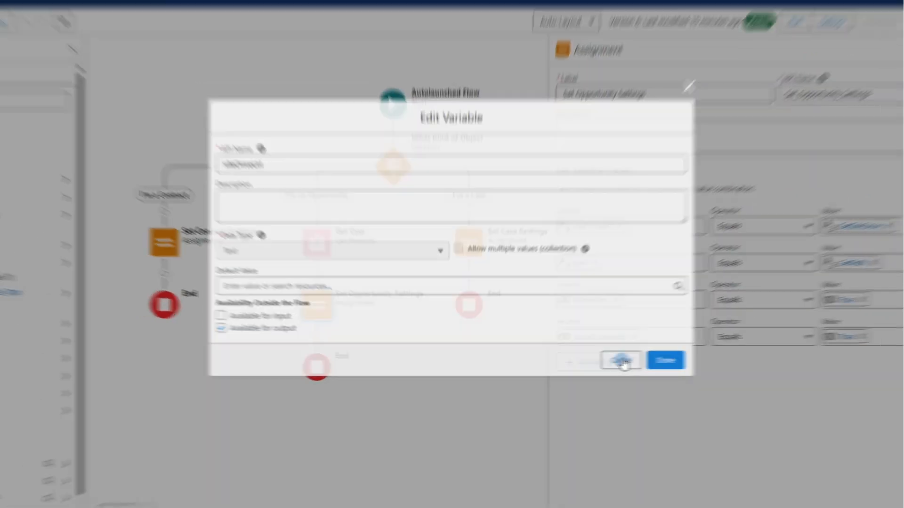
click(643, 359)
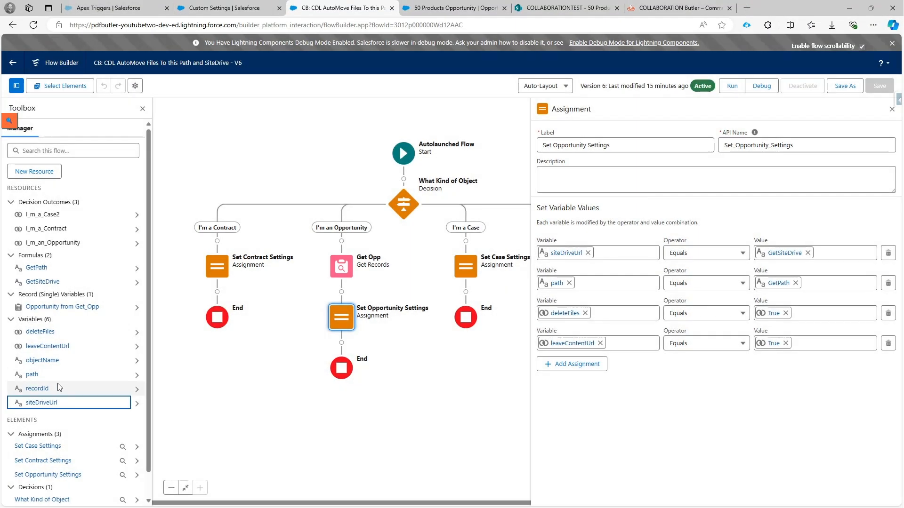
click(32, 375)
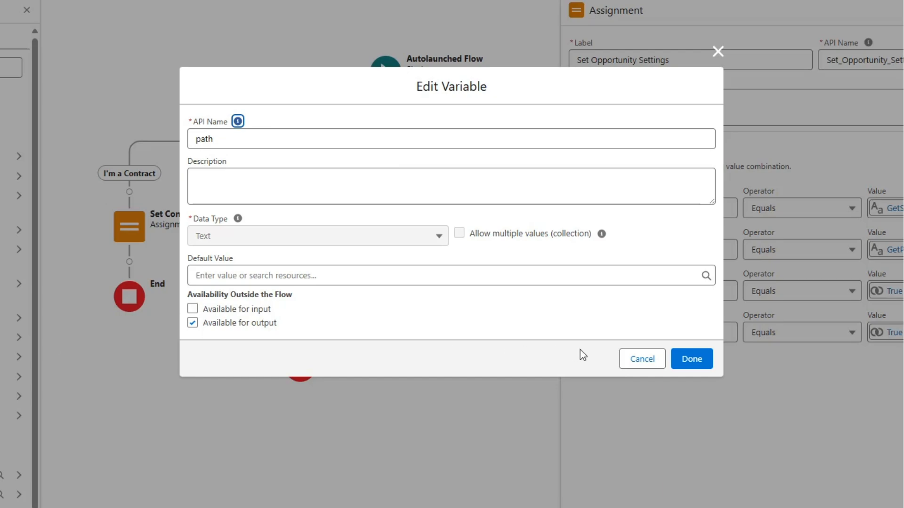
click(639, 359)
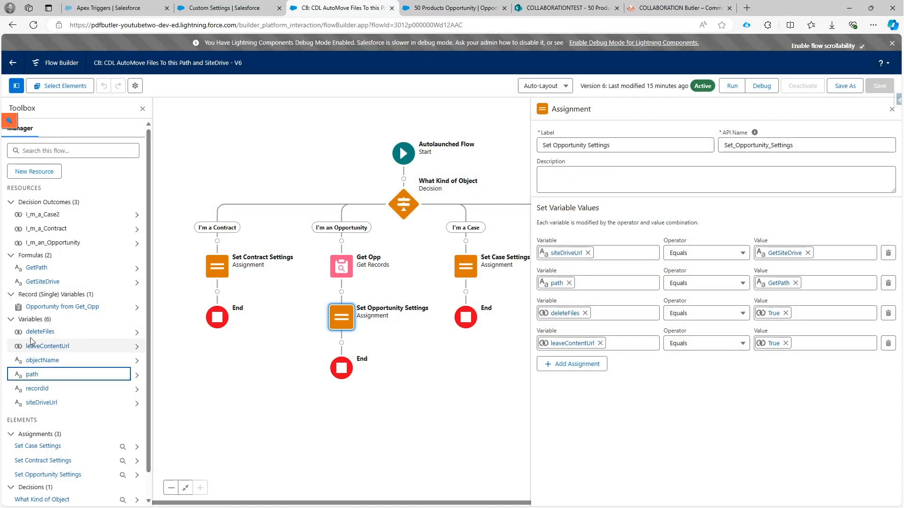
- Inspect the data type, default value and output availability of the deleteFiles and leaveContentUrl variables
click(32, 332)
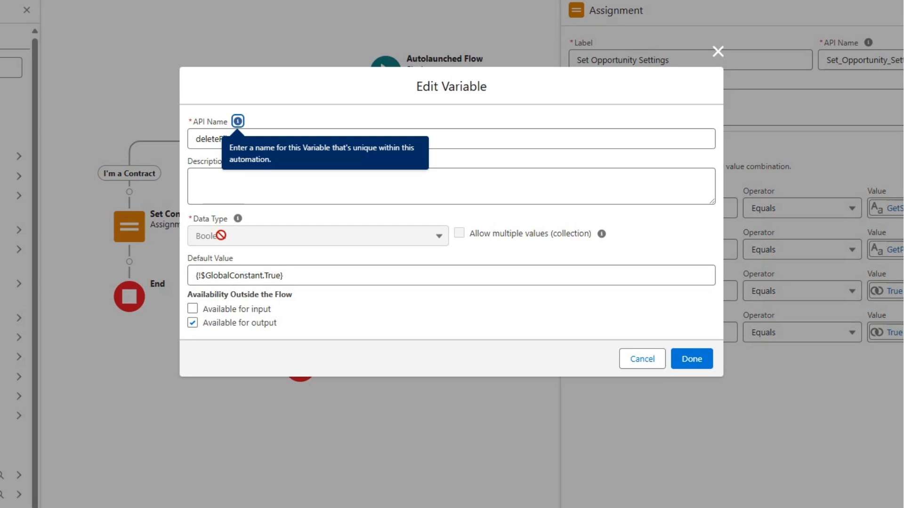
click(221, 135)
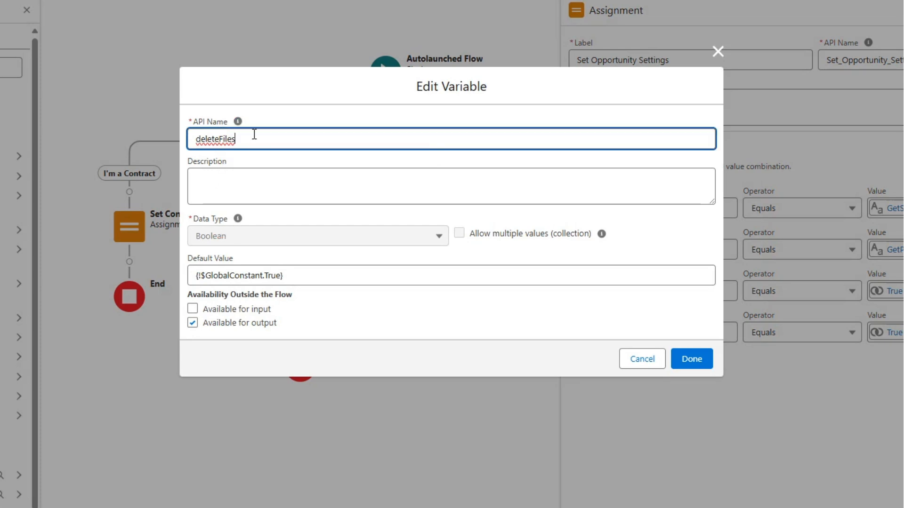
double_click(254, 135)
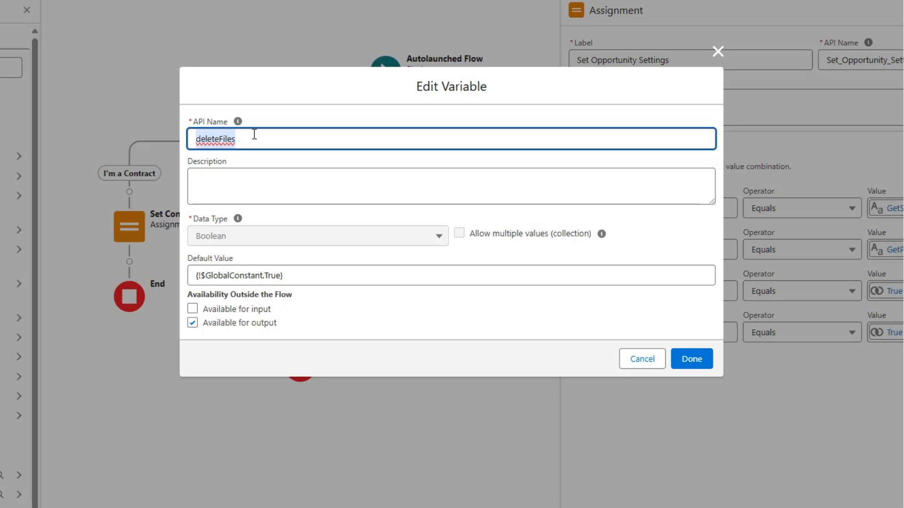
click(640, 361)
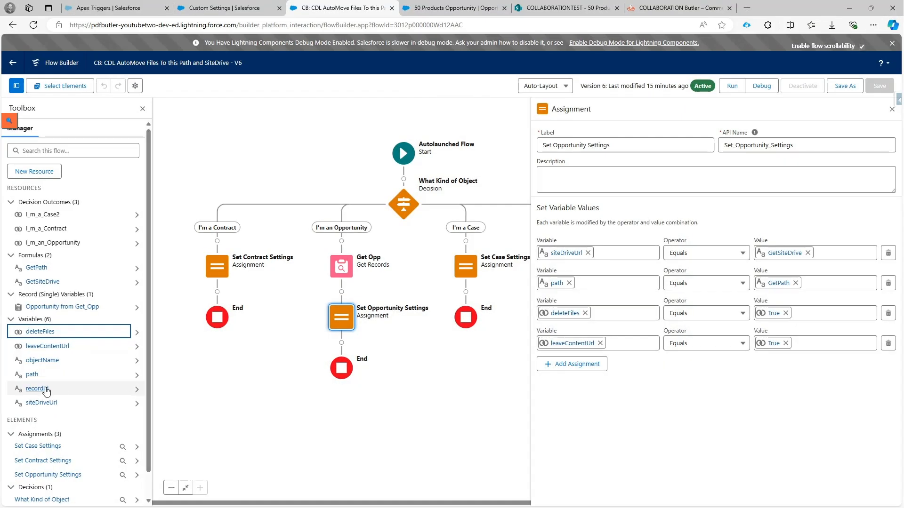
click(45, 347)
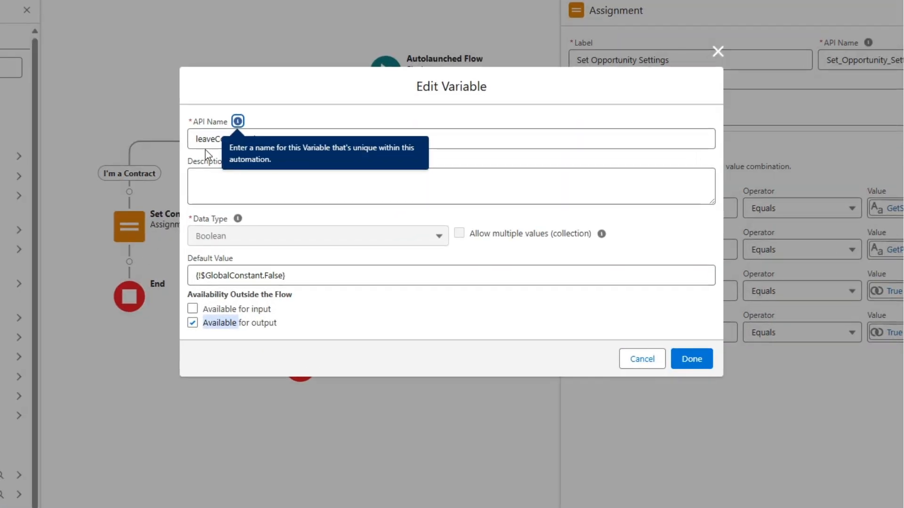
click(231, 161)
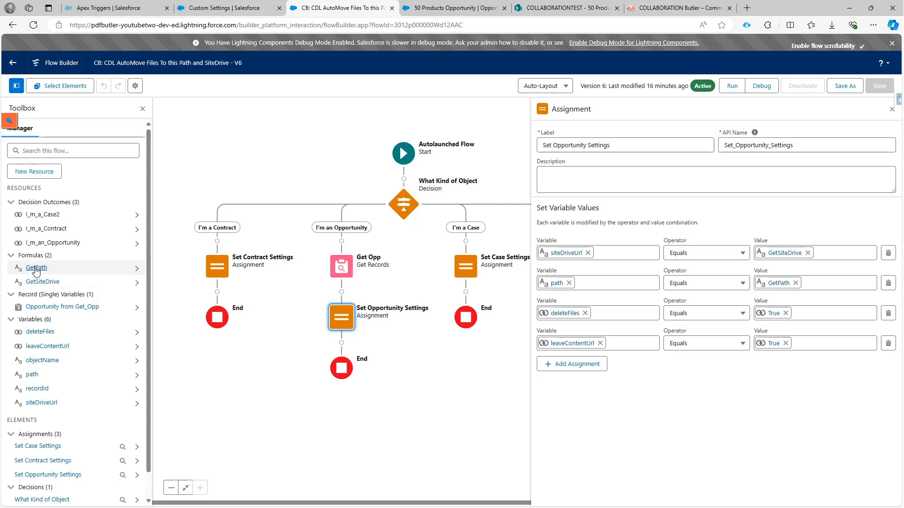
- Inspect the GetSiteDrive formula and compare it with the SharePoint Site and Save To Path fields on the 50 Products Opportunity record
click(35, 282)
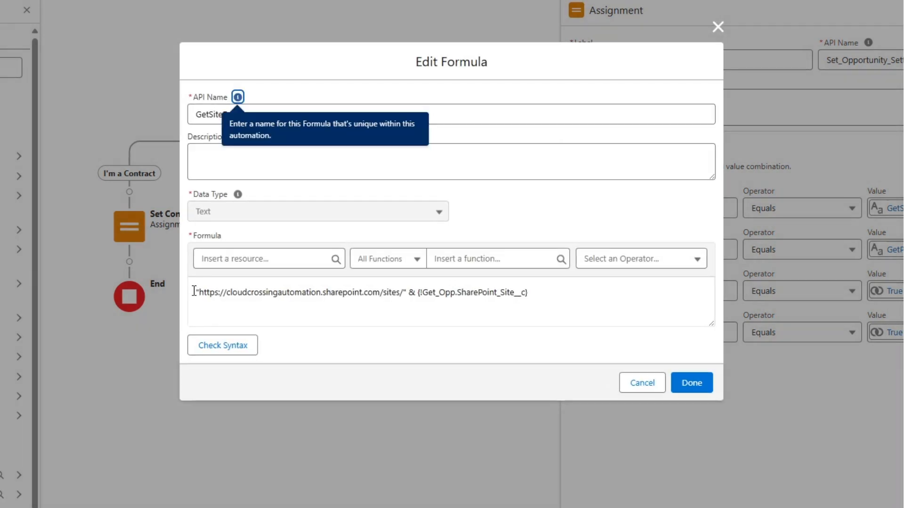
drag(199, 293, 546, 282)
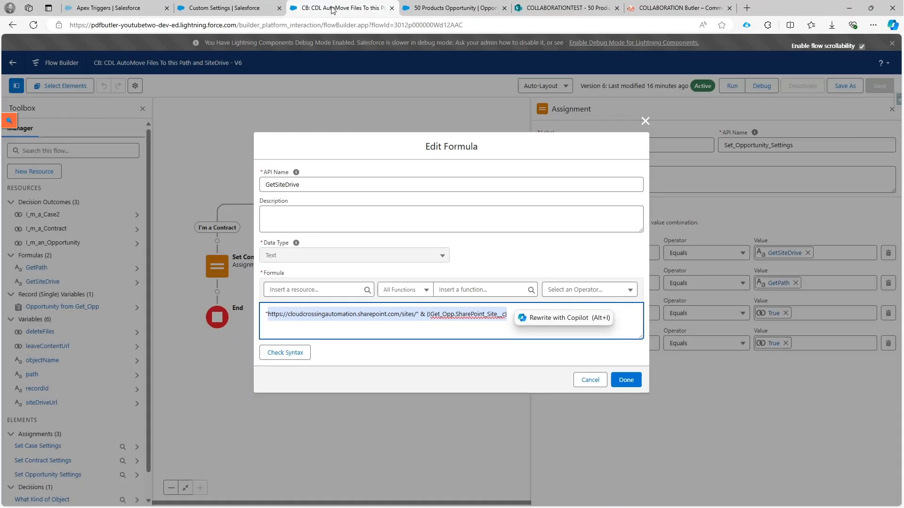
click(426, 7)
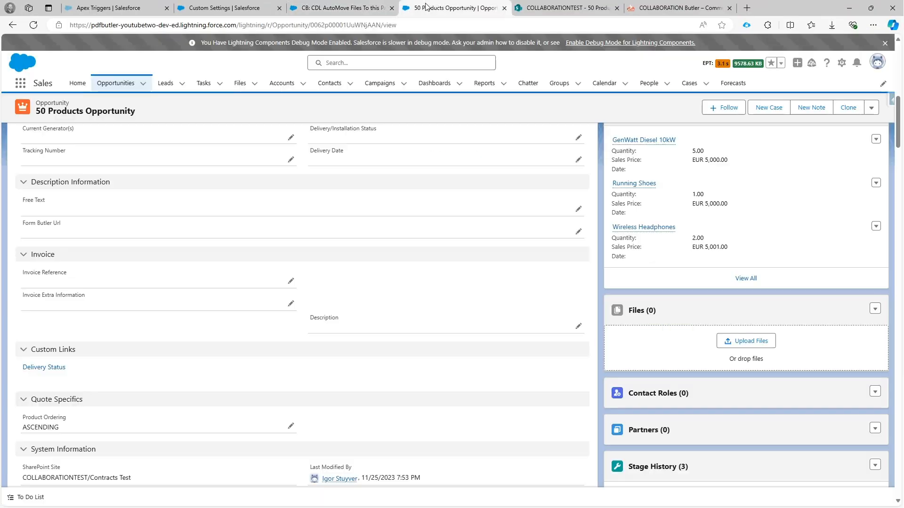
scroll(189, 271, down, 1)
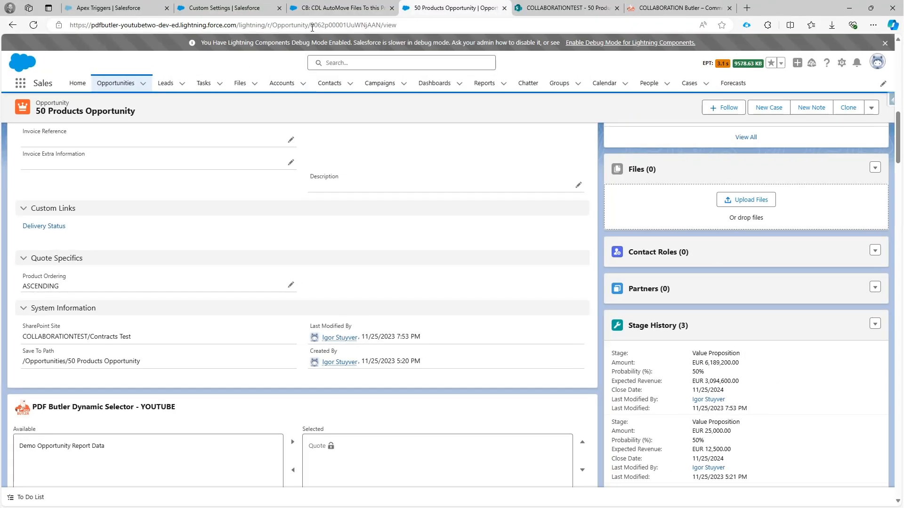
- Return to the flow and close the GetSiteDrive formula without changes
click(337, 12)
click(588, 380)
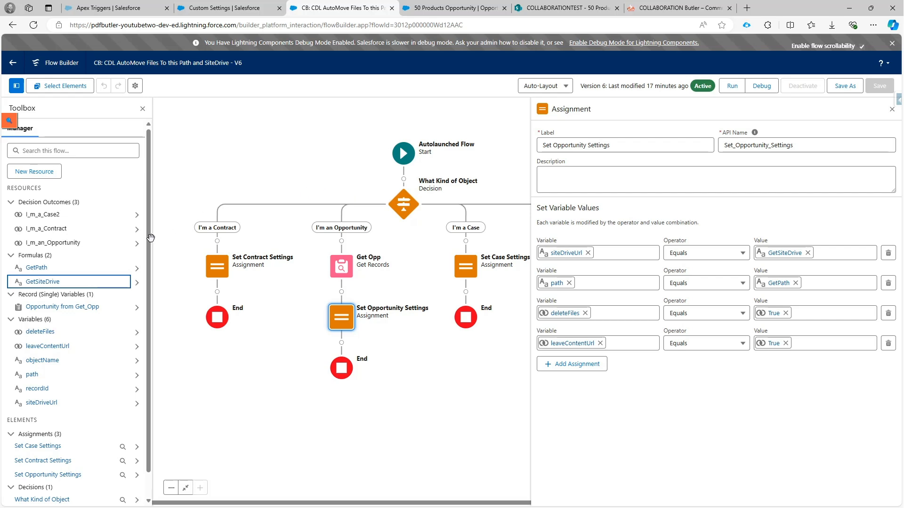
- Upload NDA Openreel.pdf, NDA Openreel_NoData.docx and NDA Openreel_NoData.pdf from the Demo folder to the Files of the 50 Products Opportunity record
click(433, 12)
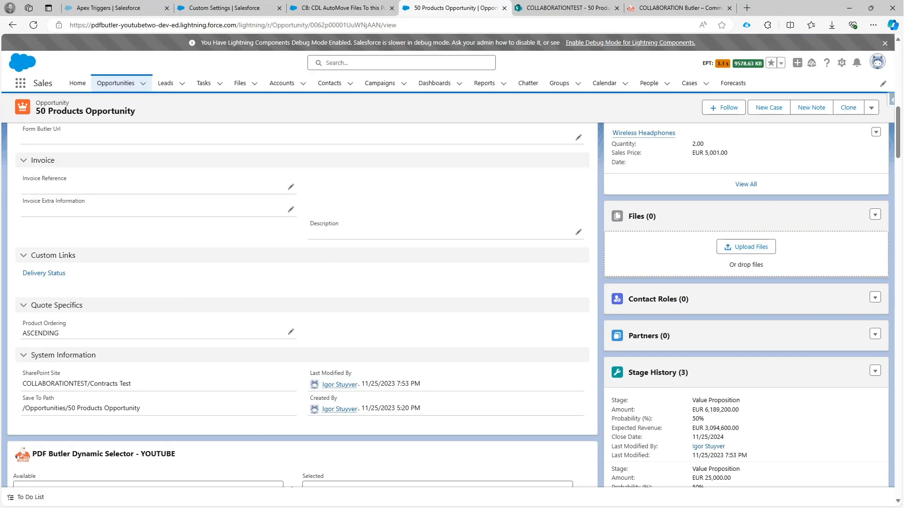
drag(0, 24, 93, 29)
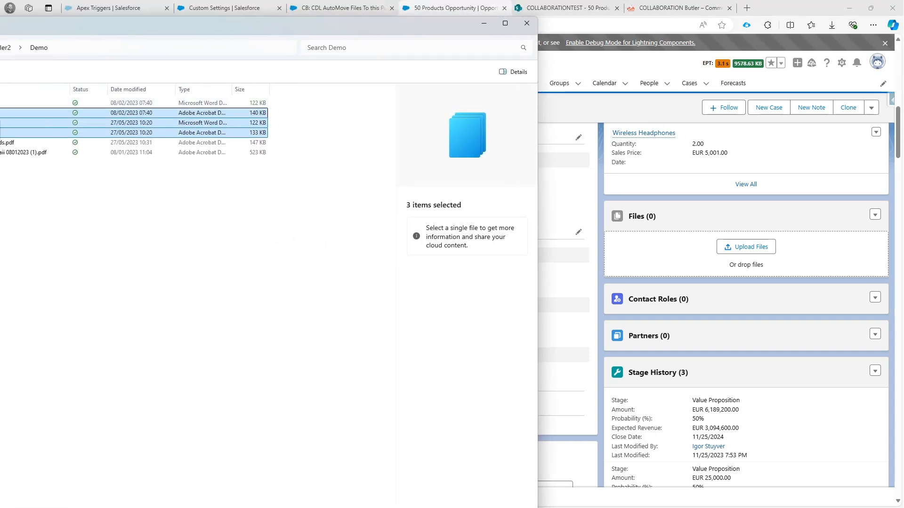
drag(204, 123, 742, 252)
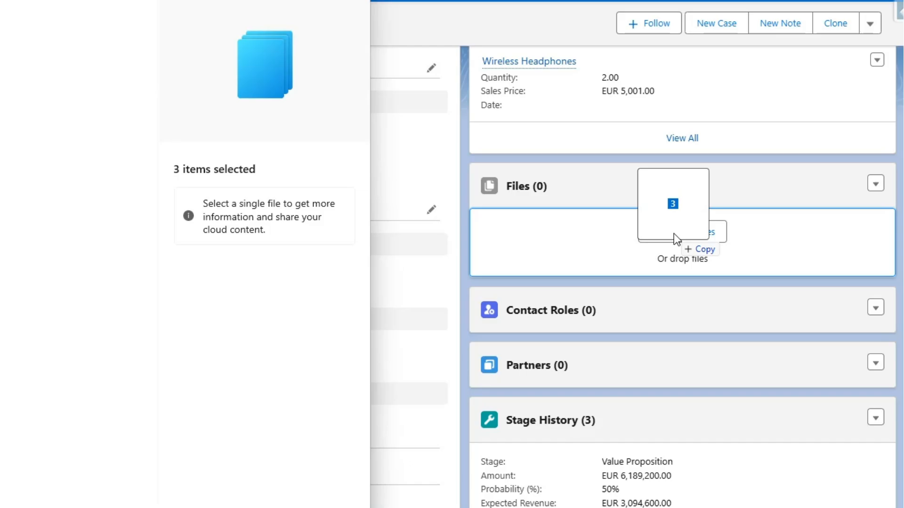
drag(674, 234, 673, 233)
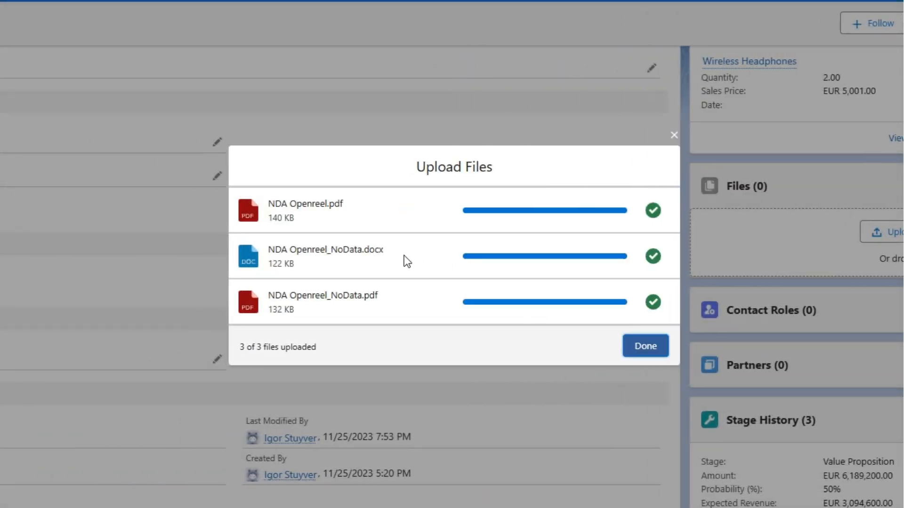
click(644, 347)
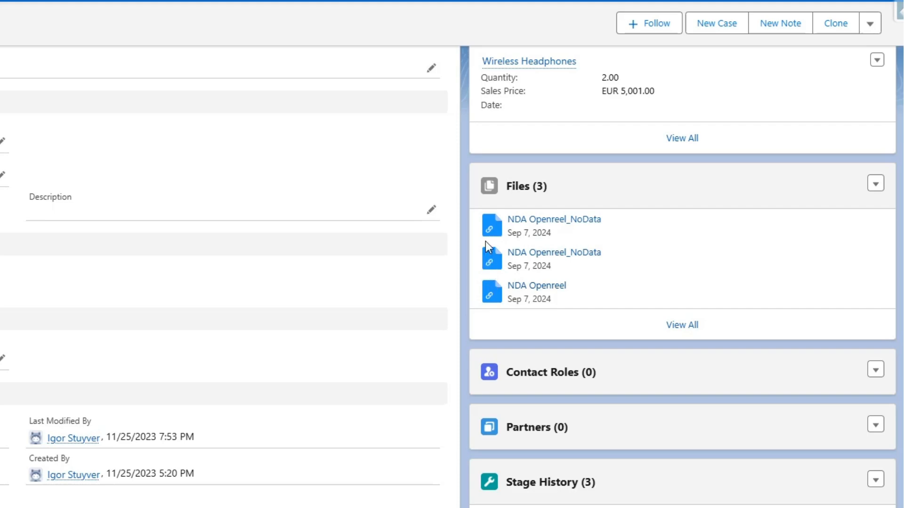
- Open each linked NDA file from the opportunity's Files list, and refresh the 50 Products Opportunity folder in SharePoint to check for the uploads
click(538, 288)
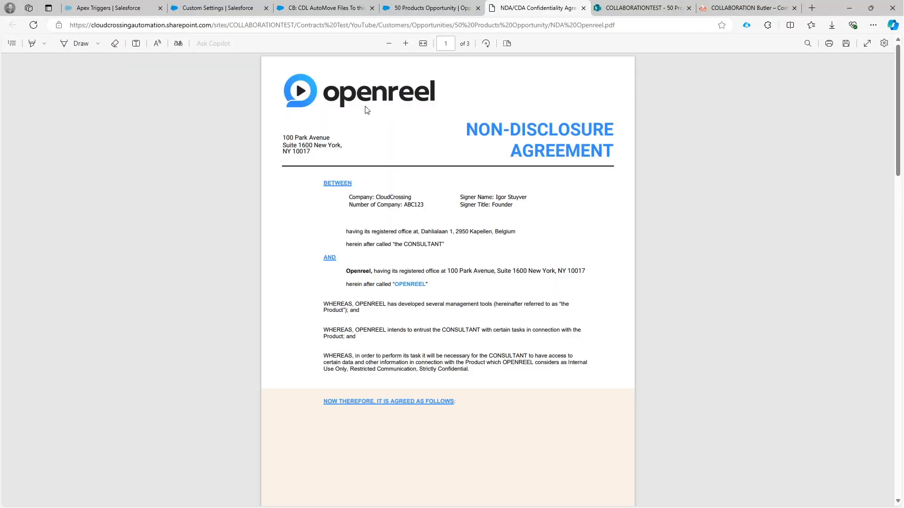
scroll(396, 151, down, 2)
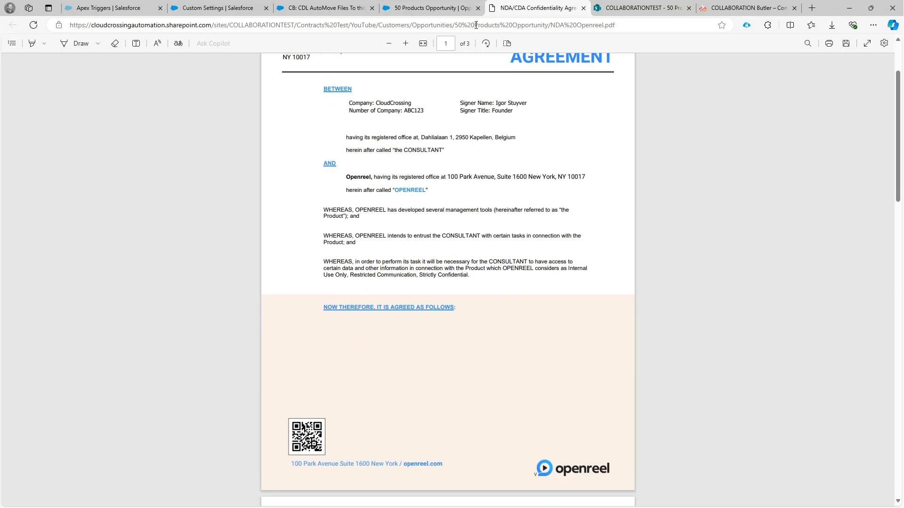
click(443, 17)
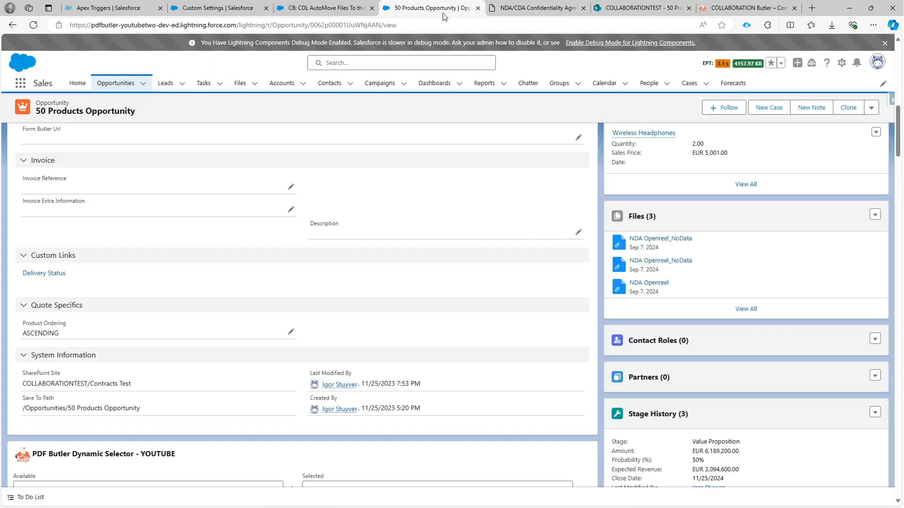
click(666, 240)
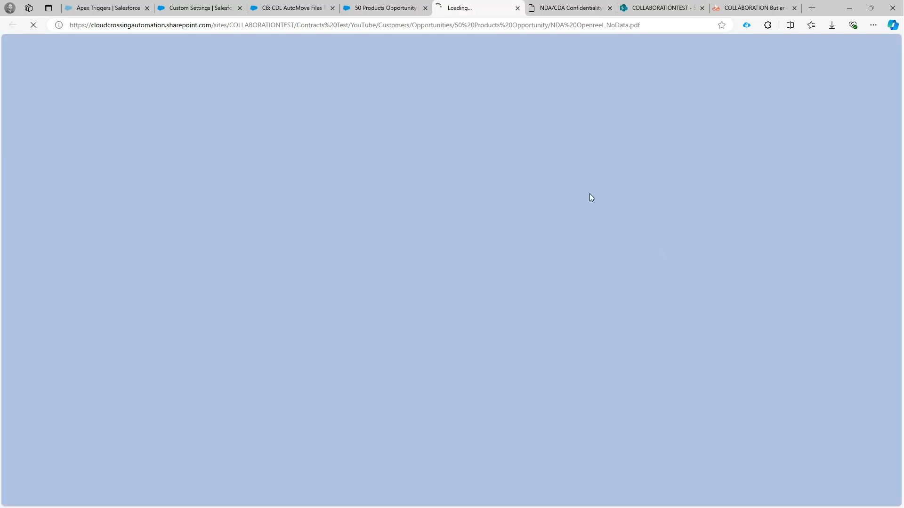
click(385, 8)
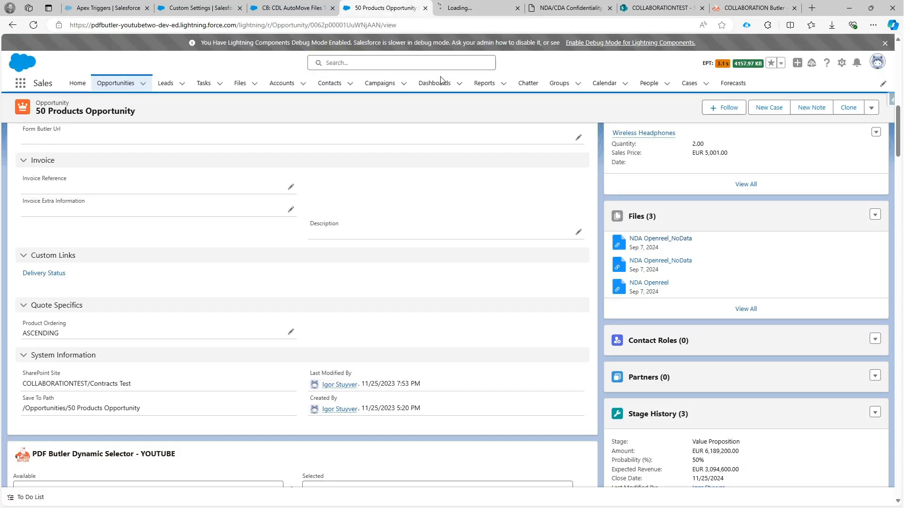
click(655, 264)
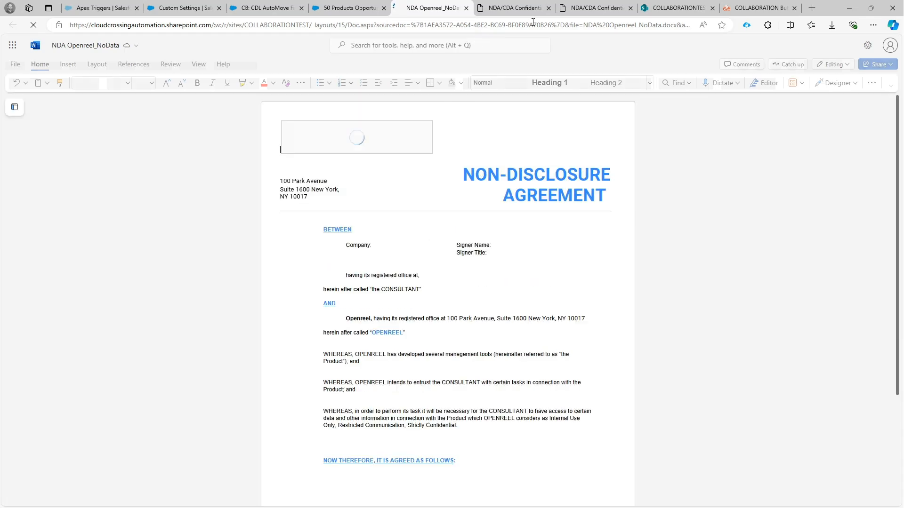
click(668, 8)
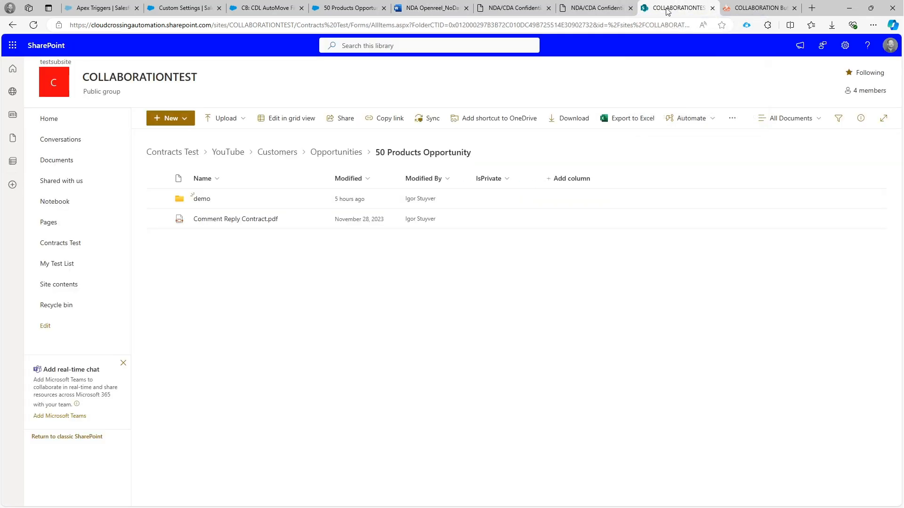
click(33, 24)
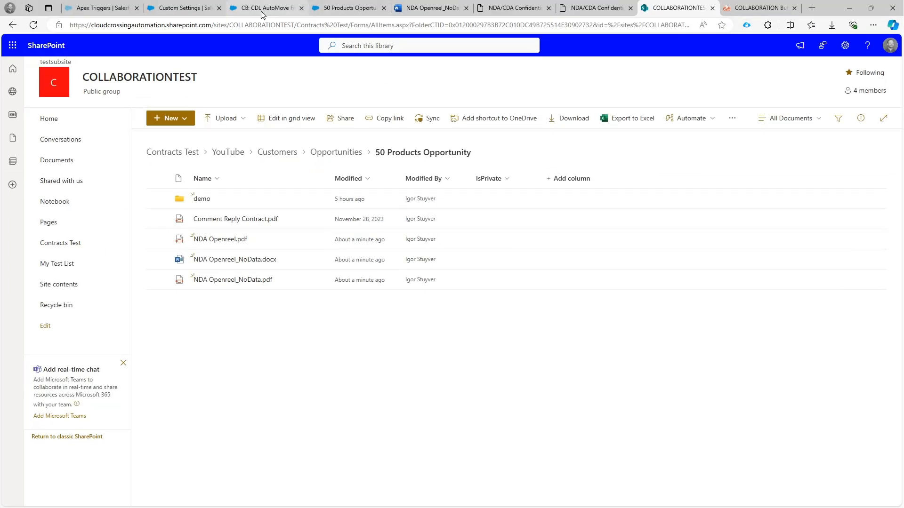
- Set the leaveContentUrl value to the global constant False in the flow's Set Opportunity Settings assignment
click(261, 11)
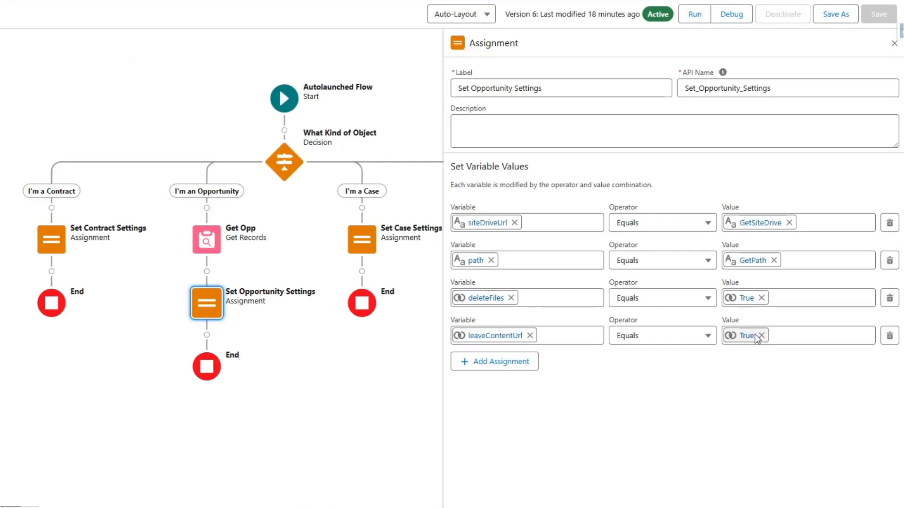
click(785, 343)
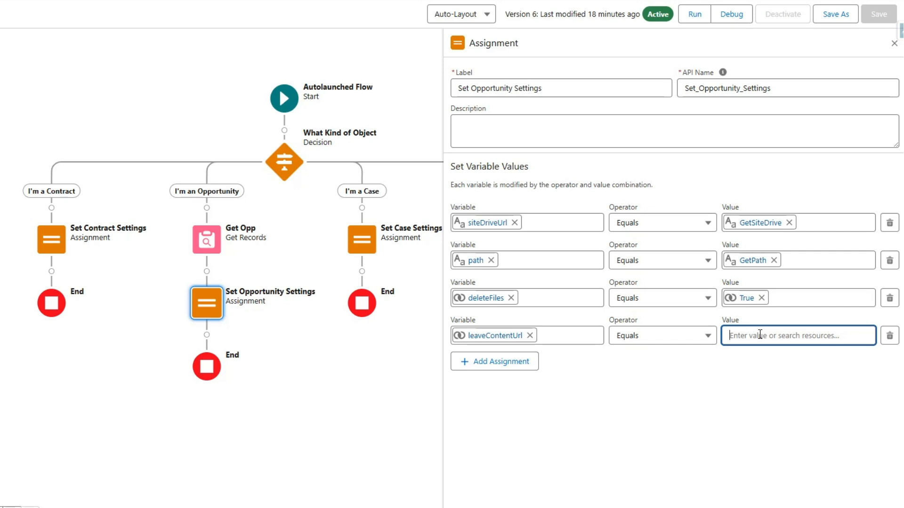
text(FAL)
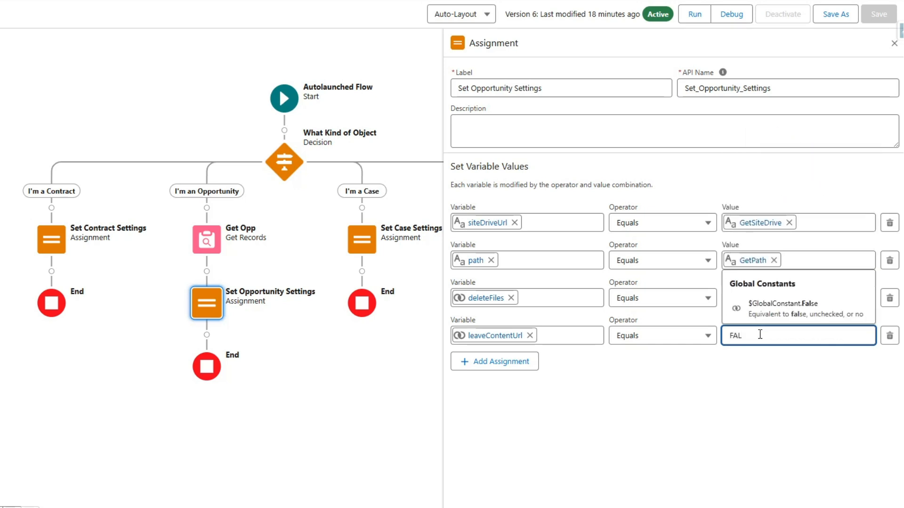
click(758, 306)
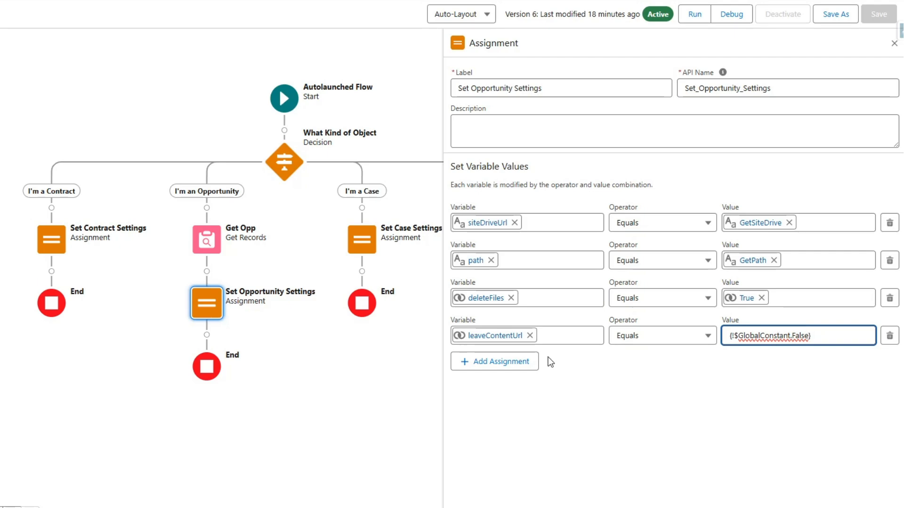
click(554, 378)
- Save the flow as a new version under the same label and activate it
click(833, 18)
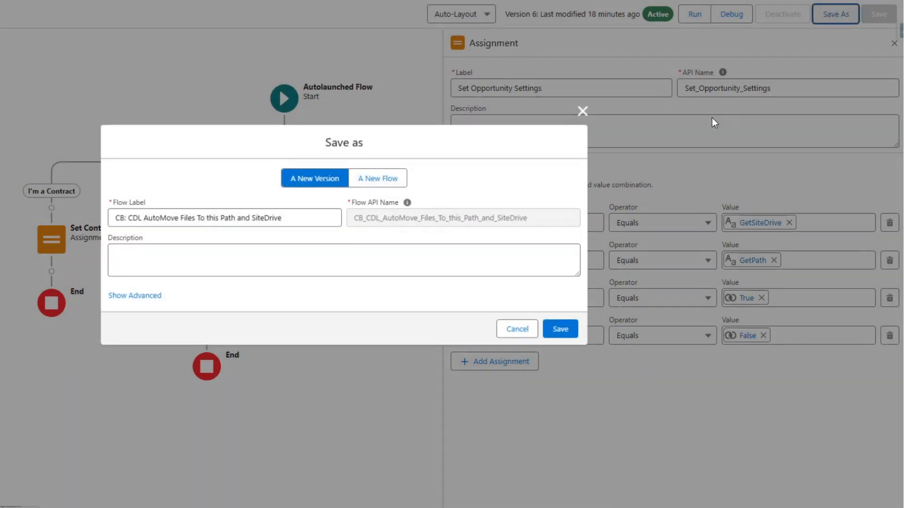
click(556, 329)
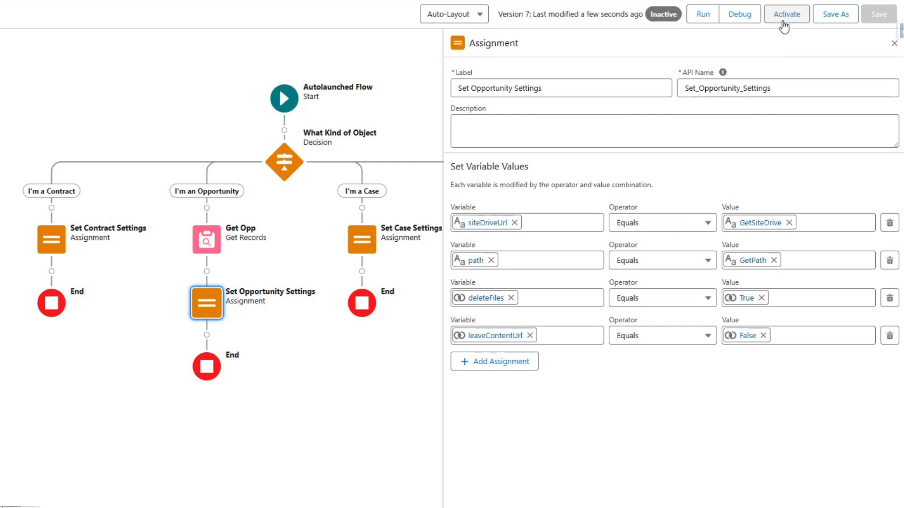
click(782, 21)
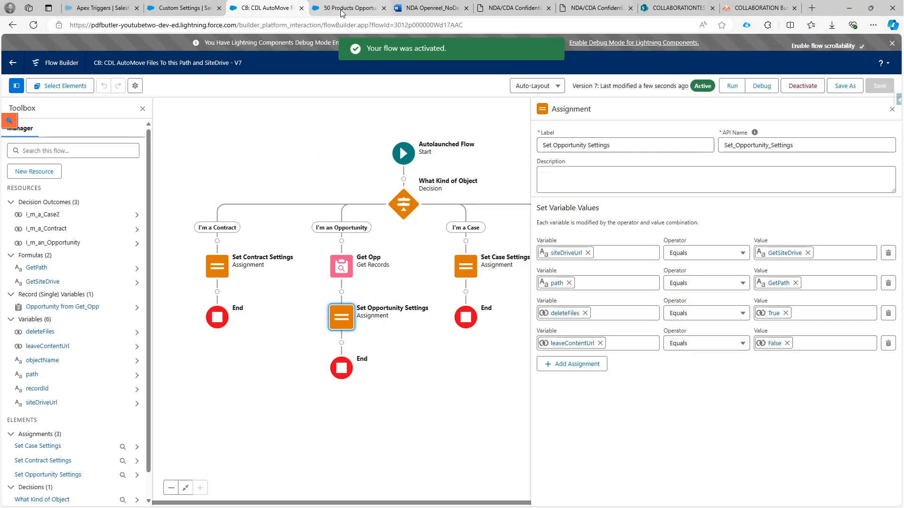
- Upload NDA Openreel.docx and Quotation for Renewable Energy Hawaii 08012023 (1).pdf to the Files of the 50 Products Opportunity record
click(341, 9)
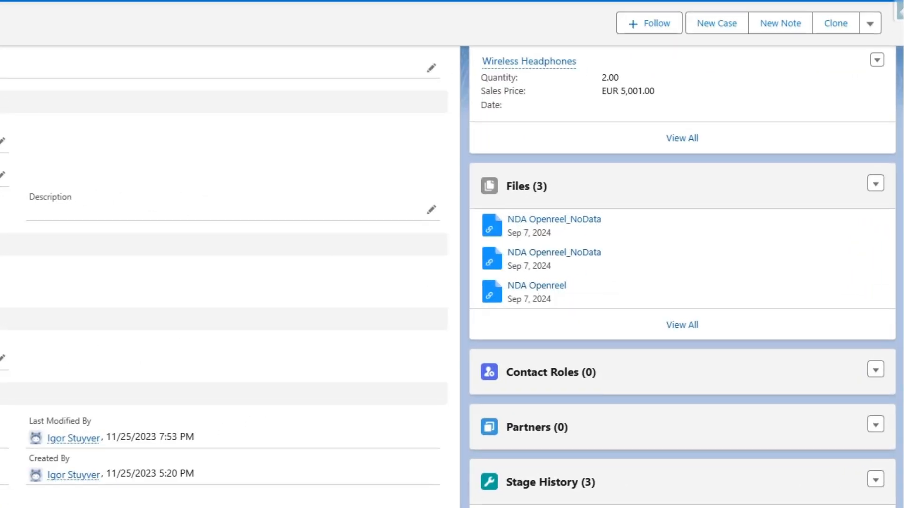
key(alt+Tab)
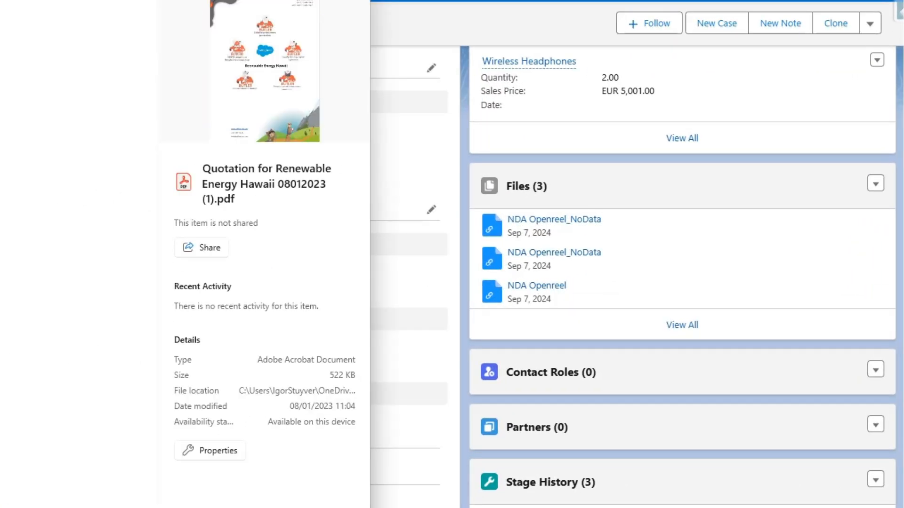
key(shift+Down)
drag(348, 124, 652, 269)
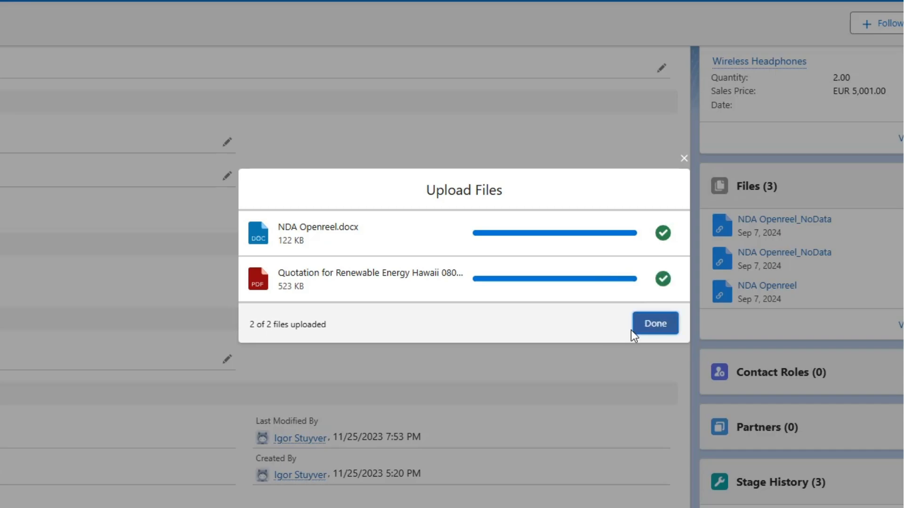
click(659, 328)
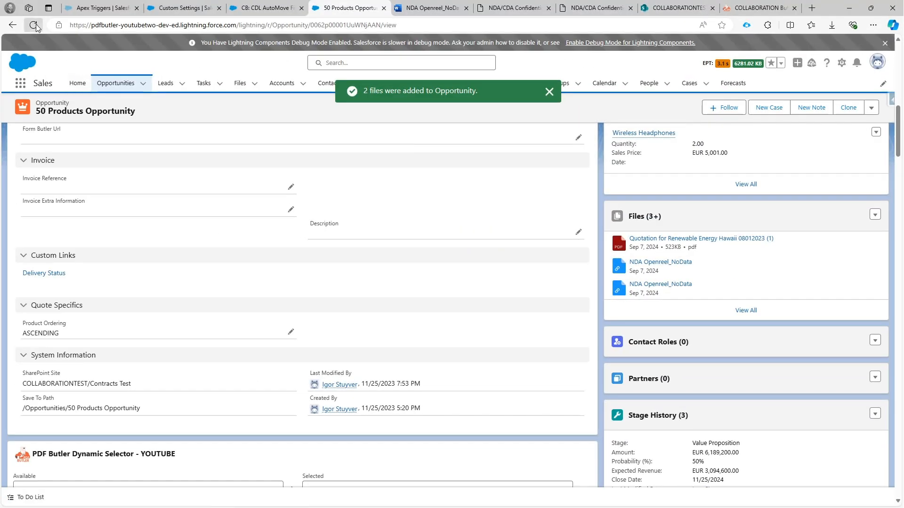
- Reload the opportunity record to examine its Files list, and go to the 50 Products Opportunity folder in SharePoint to check for the uploads
click(34, 25)
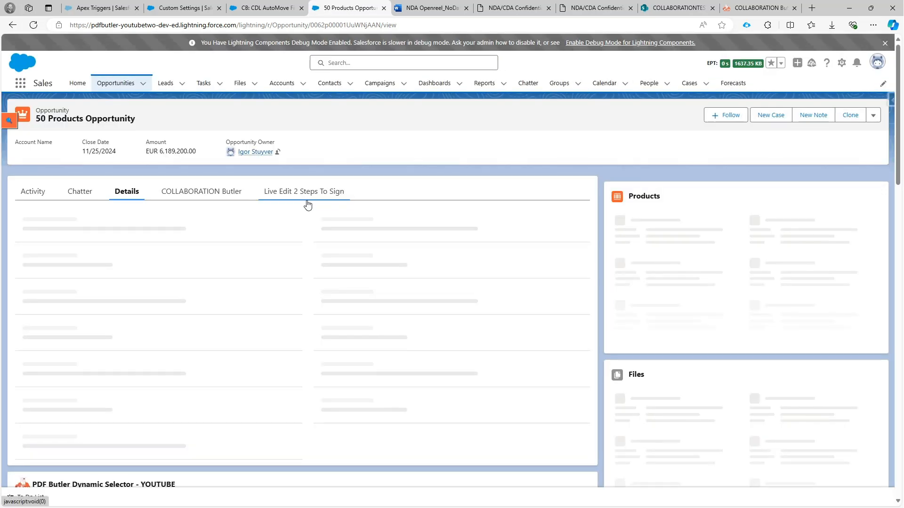
scroll(461, 272, down, 4)
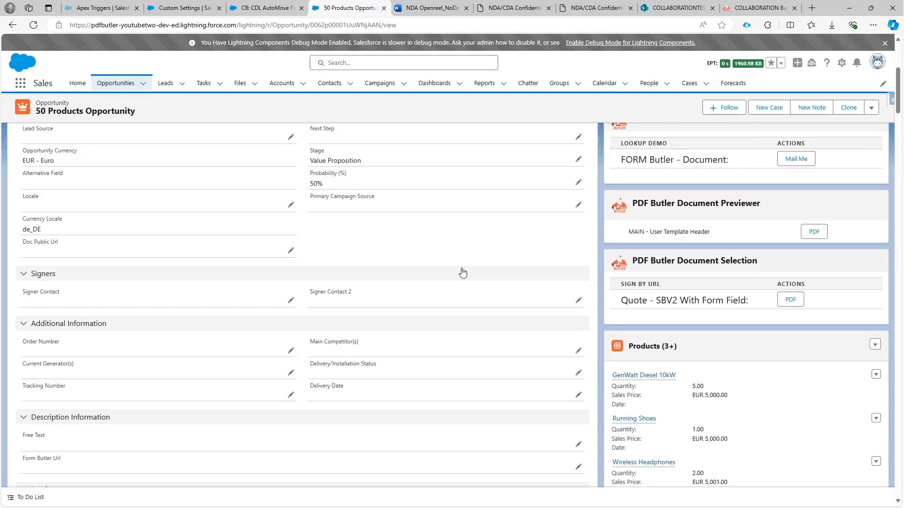
scroll(462, 271, down, 5)
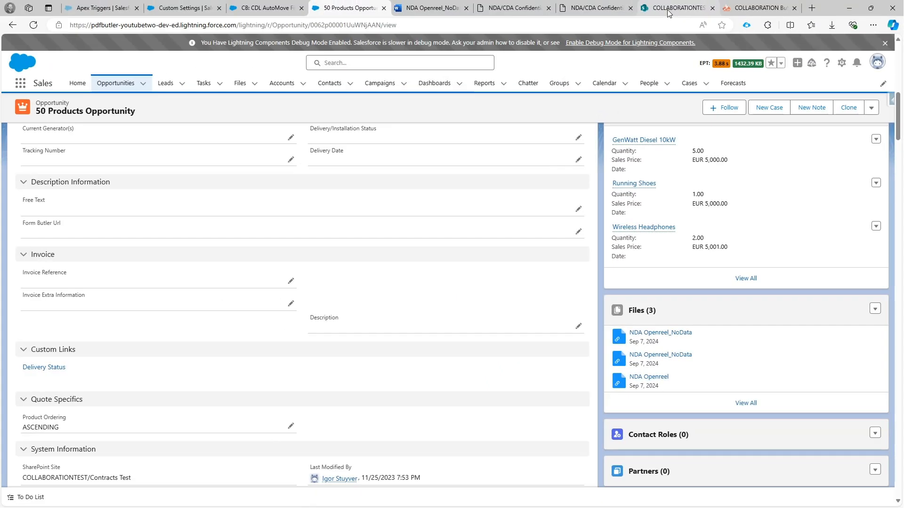
click(676, 8)
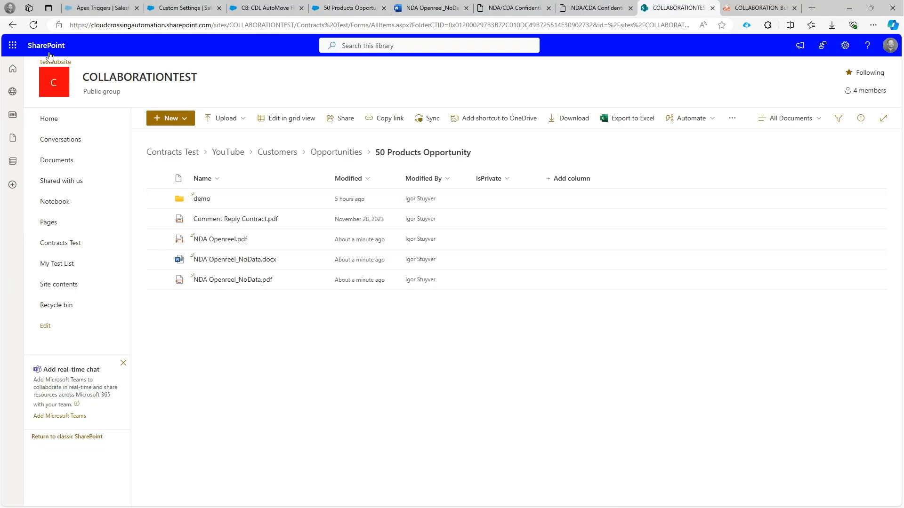